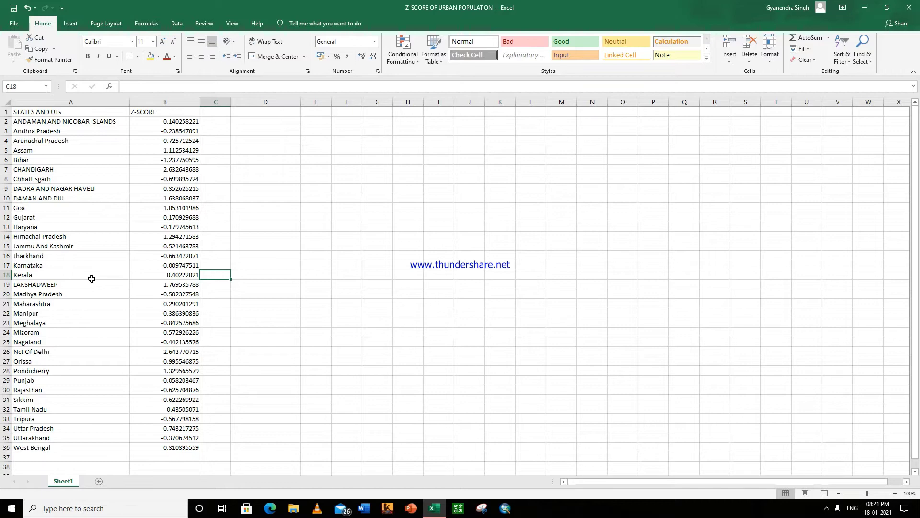
Save the workbook as CSV (MS-DOS) in the ArcGIS folder, overwriting the old CSV and keeping the format.
{"action": "left_click", "coordinate": [17, 24]}
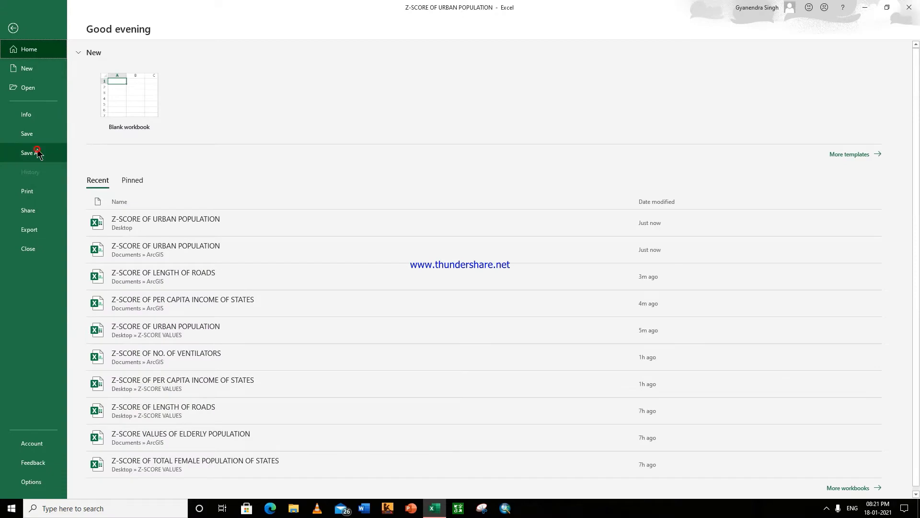
{"action": "left_click", "coordinate": [38, 152]}
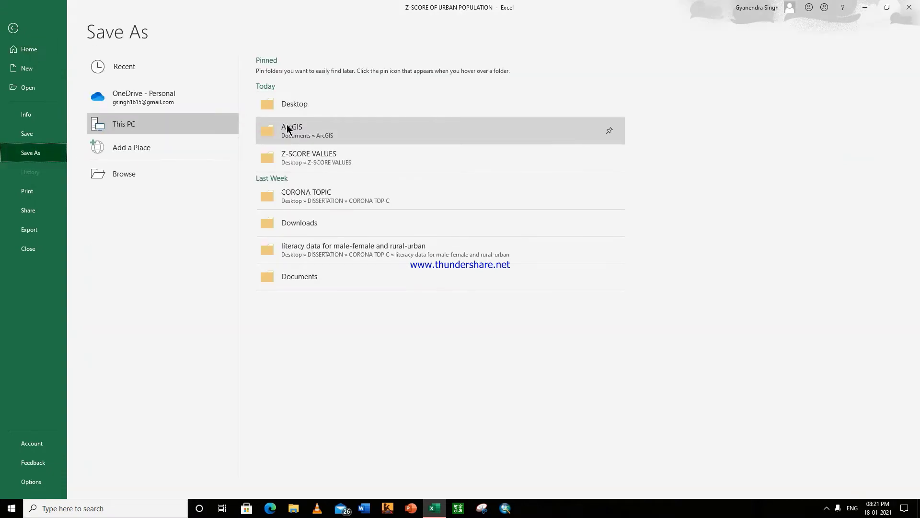
{"action": "left_click", "coordinate": [287, 126]}
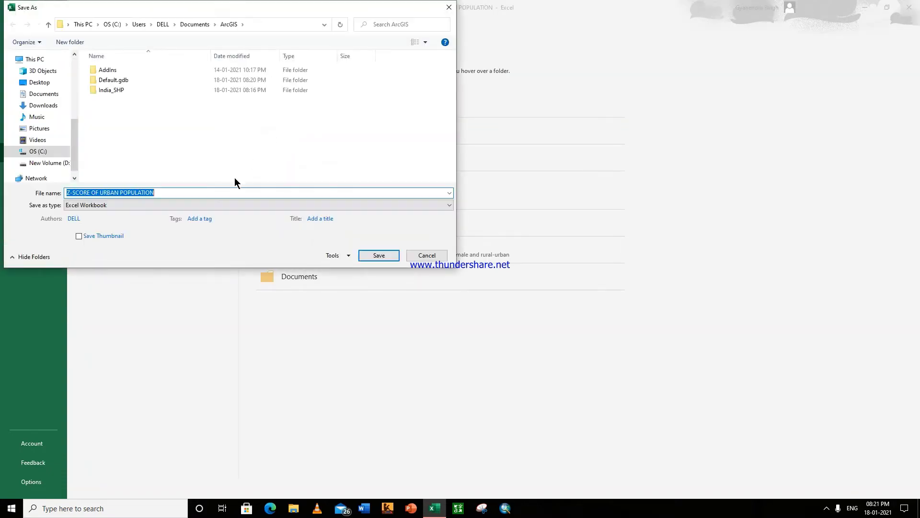
{"action": "left_click", "coordinate": [197, 205]}
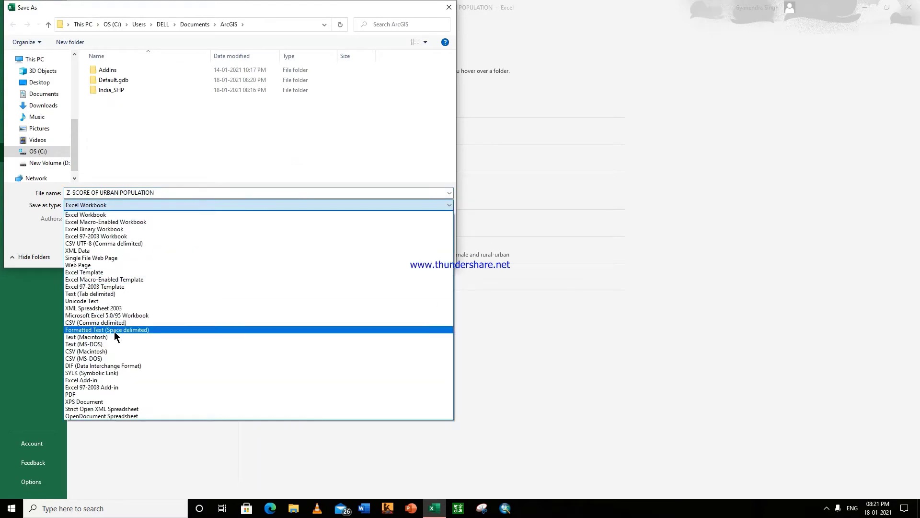
{"action": "left_click", "coordinate": [100, 359]}
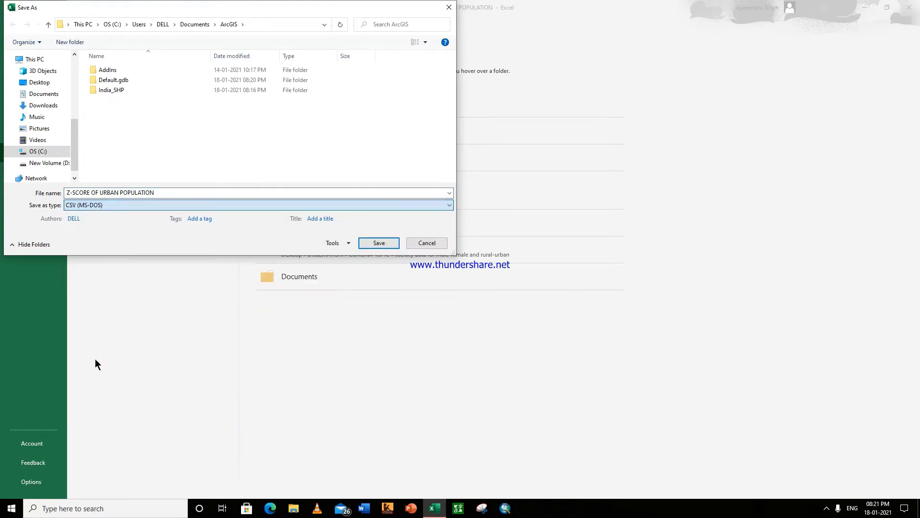
{"action": "left_click", "coordinate": [379, 243]}
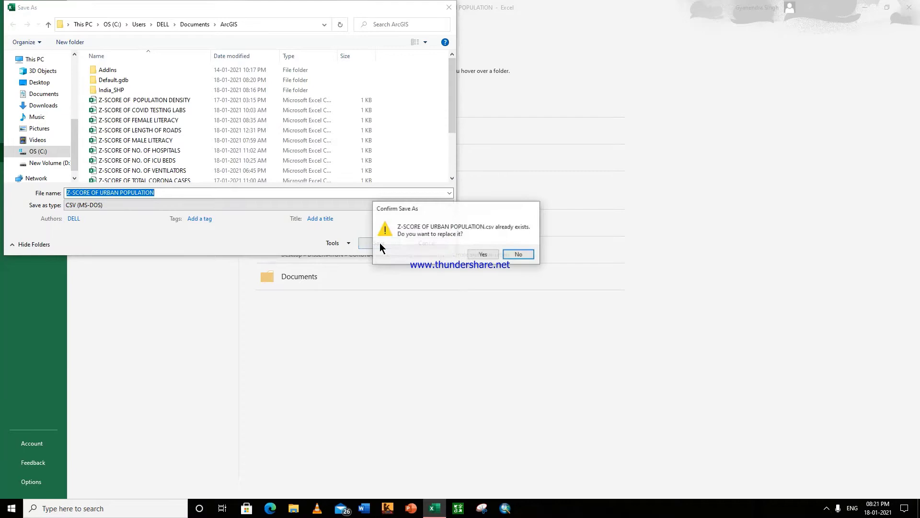
{"action": "left_click", "coordinate": [489, 257]}
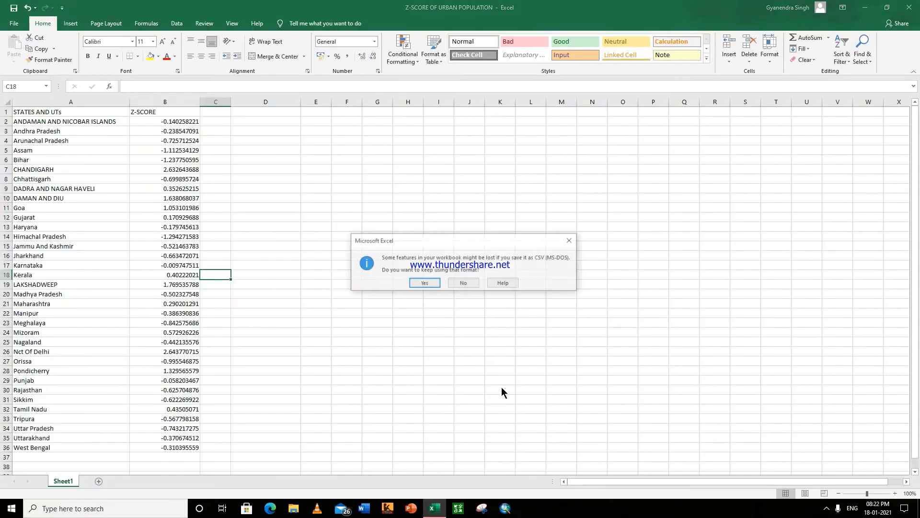
{"action": "left_click", "coordinate": [436, 283]}
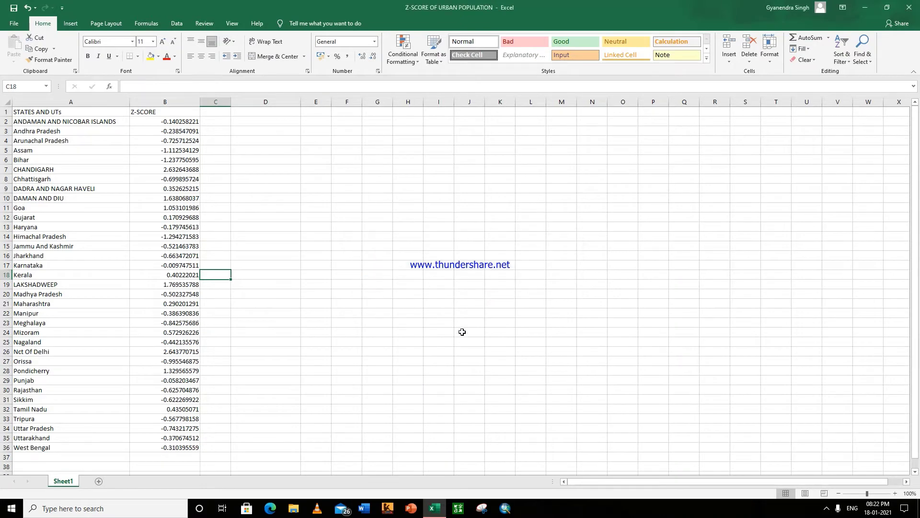
Launch ArcMap, dismiss Getting Started, and add INDIA.shp as the INDIA layer.
{"action": "left_click", "coordinate": [510, 514]}
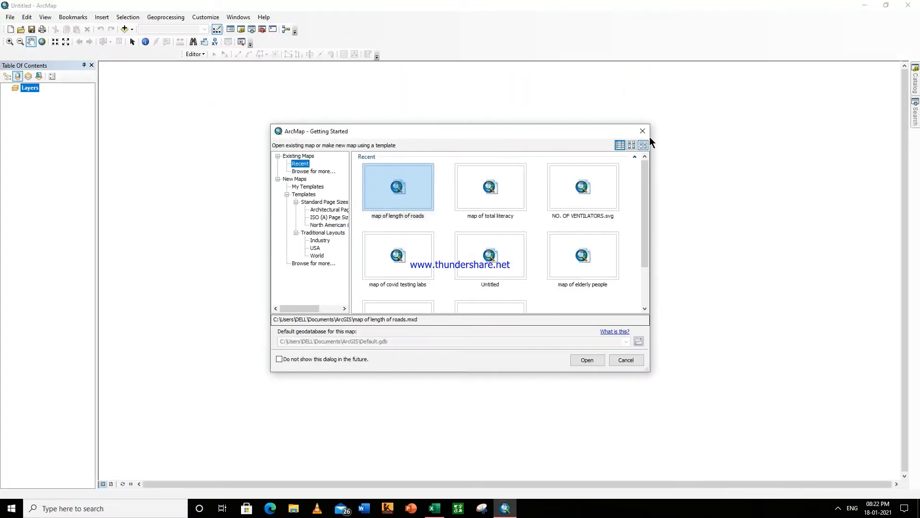
{"action": "left_click", "coordinate": [642, 130]}
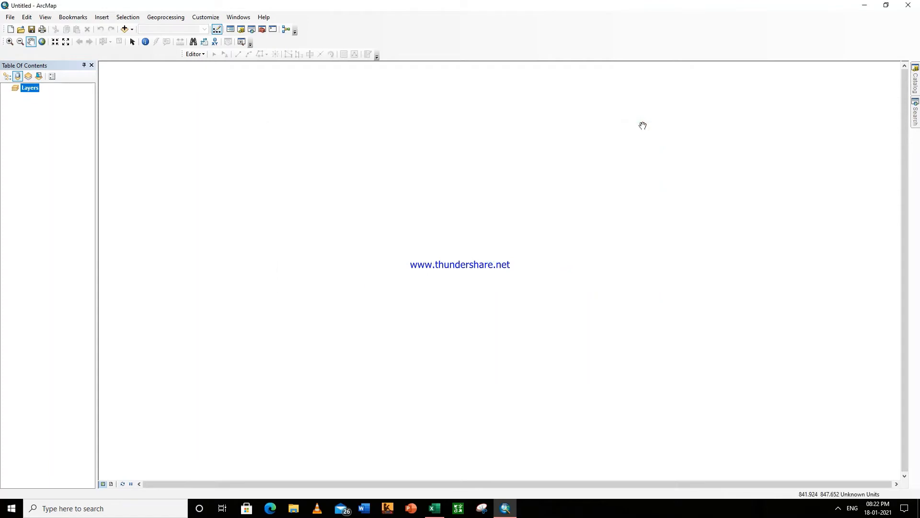
{"action": "left_click", "coordinate": [132, 30]}
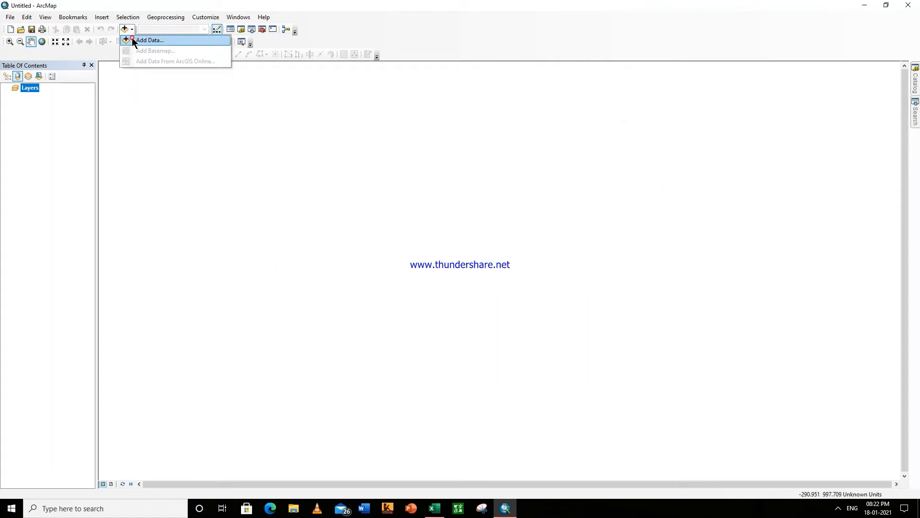
{"action": "left_click", "coordinate": [133, 40]}
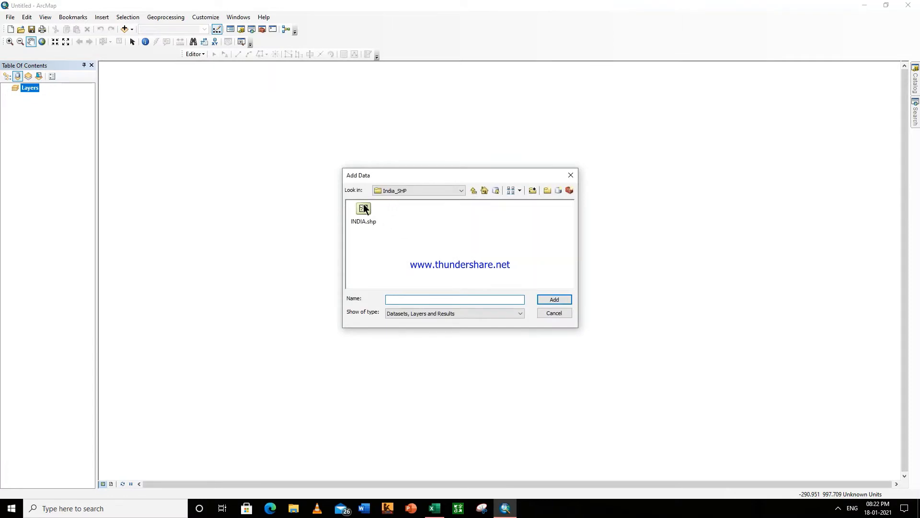
{"action": "left_click", "coordinate": [364, 208]}
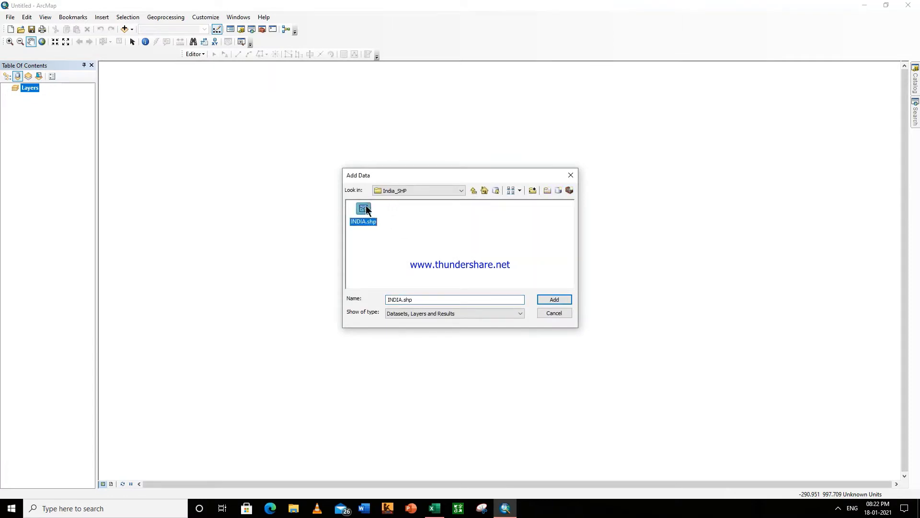
{"action": "left_click", "coordinate": [552, 299]}
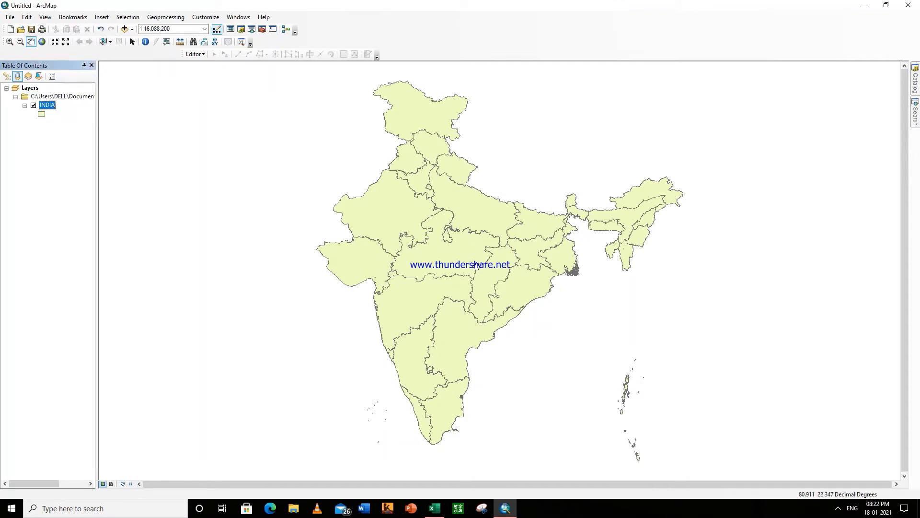
Show the Catalog window and open Z-SCORE OF URBAN POPULATION.csv in Excel to check it.
{"action": "left_click", "coordinate": [914, 84]}
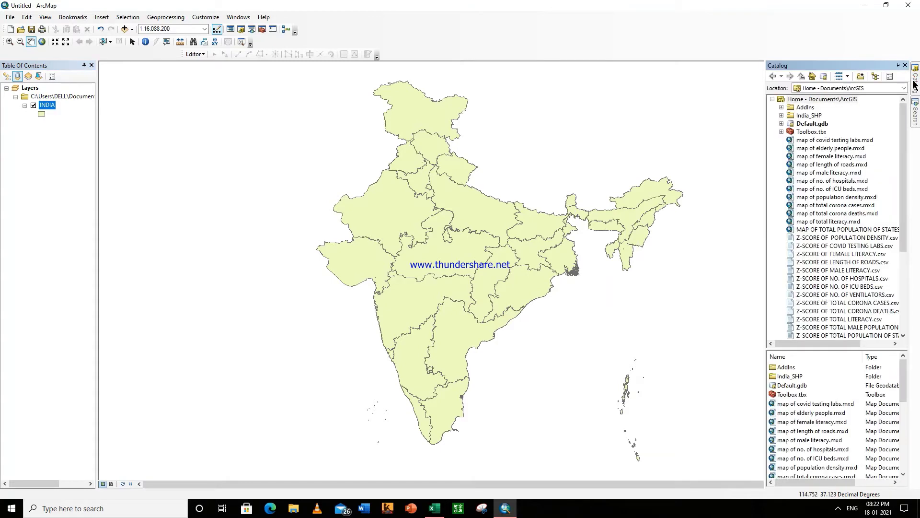
{"action": "left_click", "coordinate": [233, 18]}
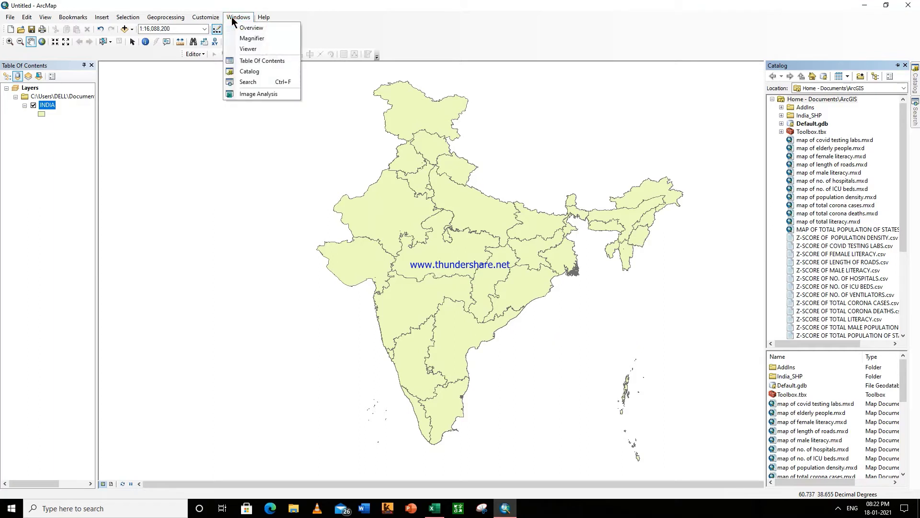
{"action": "left_click", "coordinate": [242, 68]}
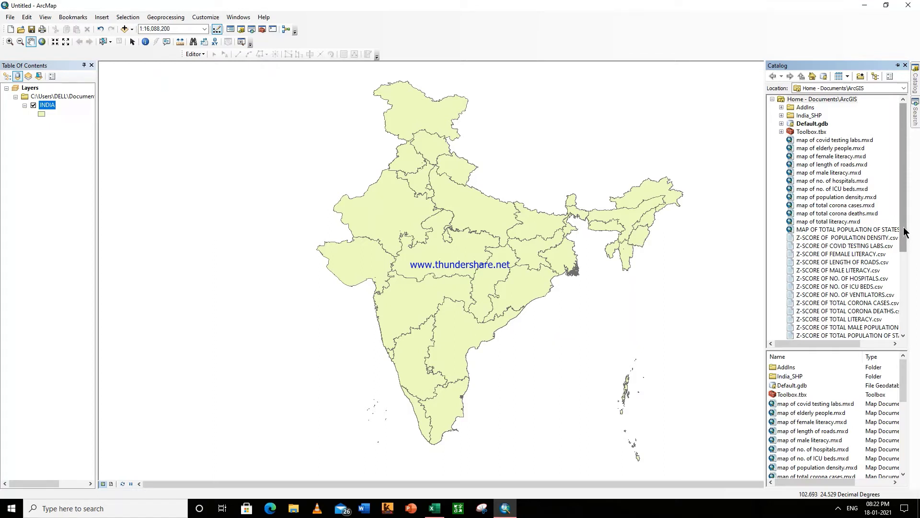
{"action": "left_click_drag", "start_coordinate": [905, 233], "coordinate": [905, 244]}
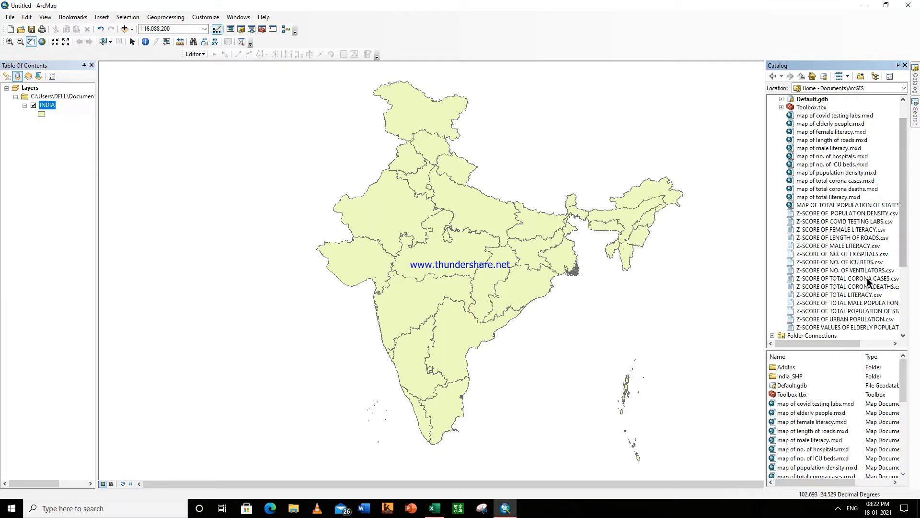
{"action": "double_click", "coordinate": [826, 320]}
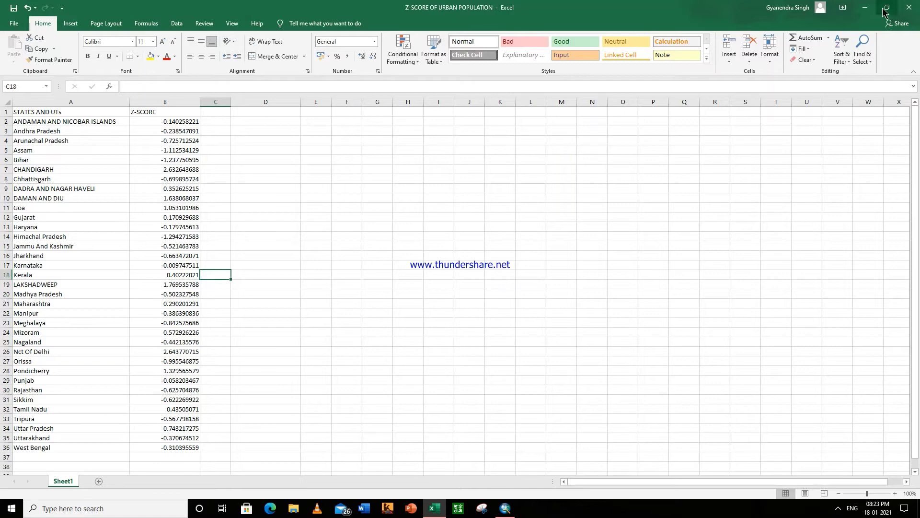
Drag Z-SCORE OF URBAN POPULATION.csv from the Catalog into the map's layer list.
{"action": "left_click", "coordinate": [865, 10]}
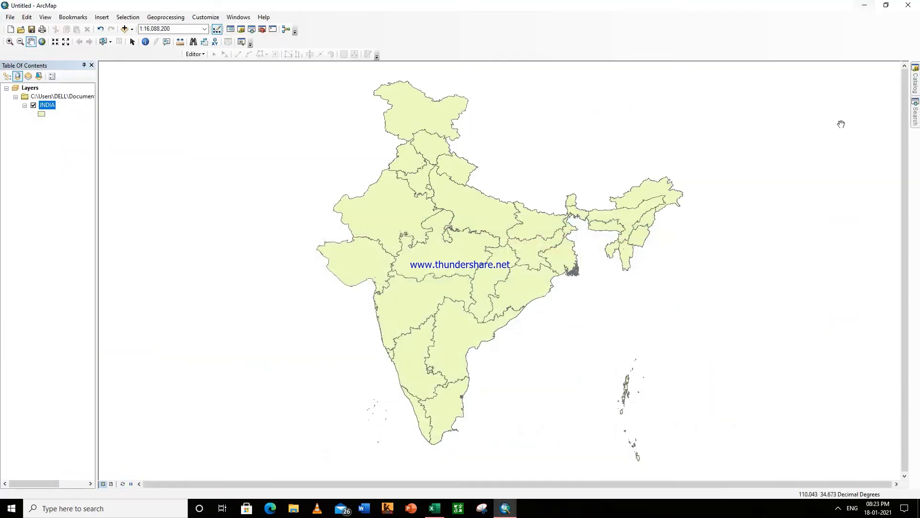
{"action": "mouse_move", "coordinate": [916, 91]}
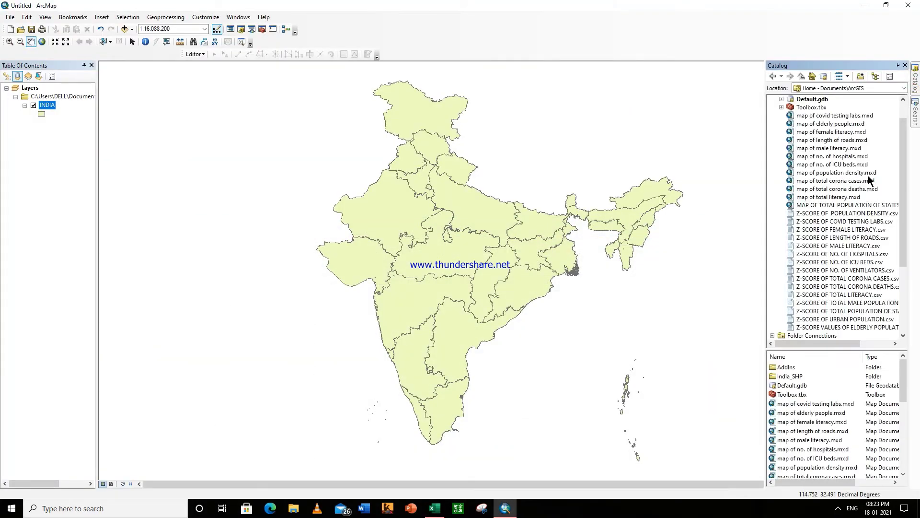
{"action": "left_click", "coordinate": [825, 319]}
{"action": "left_click_drag", "start_coordinate": [826, 319], "coordinate": [68, 278]}
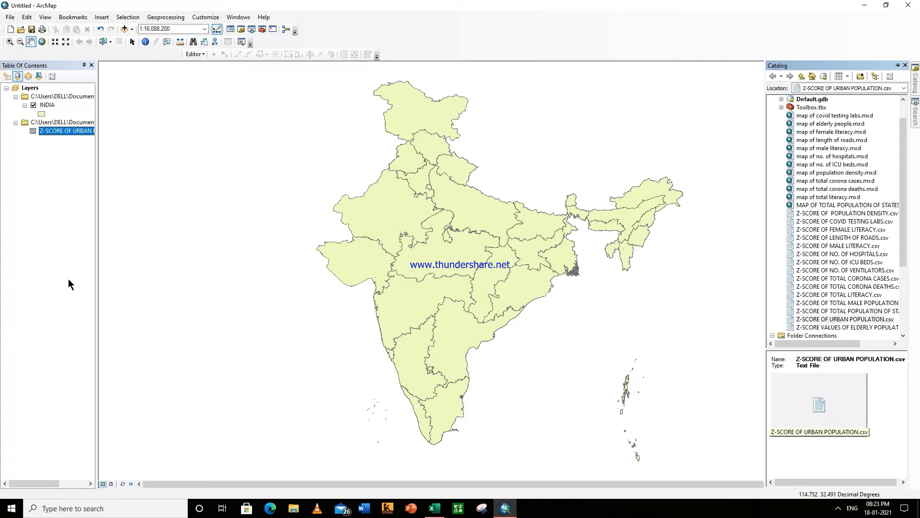
Open the INDIA layer's attribute table, then bring the Excel Z-score workbook forward.
{"action": "right_click", "coordinate": [47, 106]}
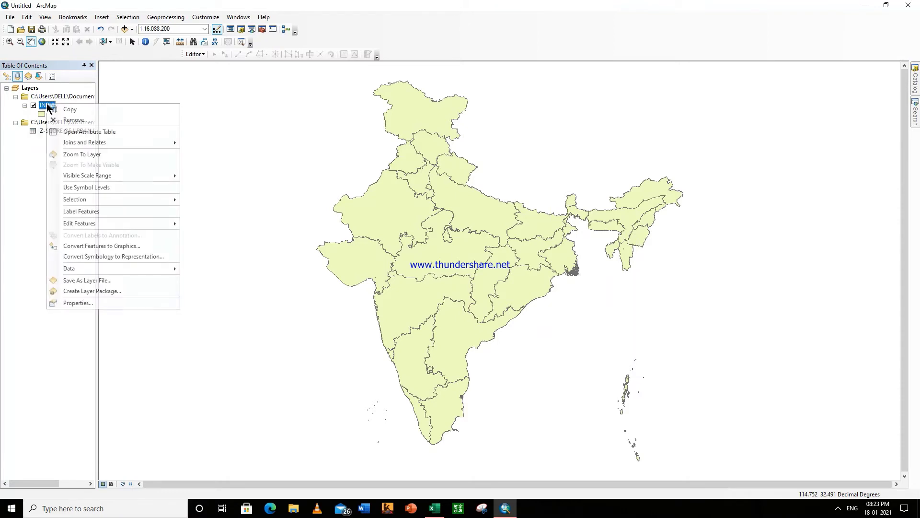
{"action": "left_click", "coordinate": [78, 135]}
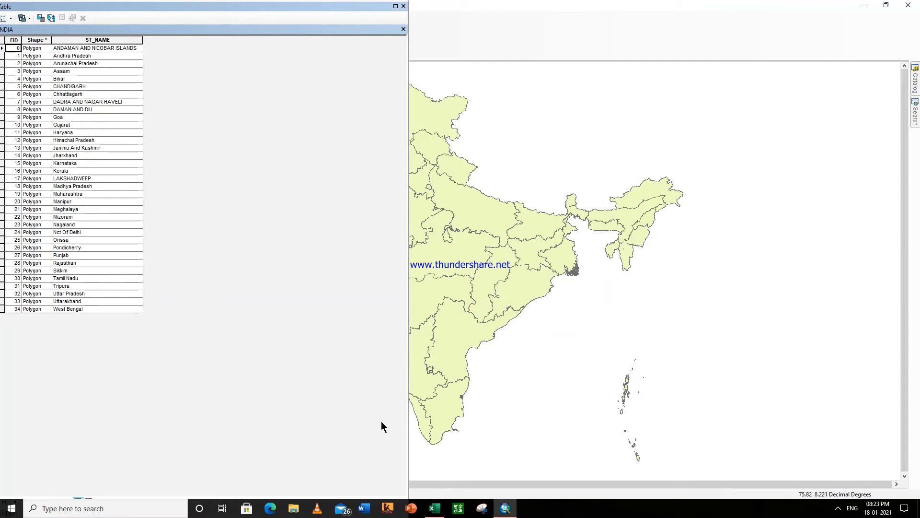
{"action": "left_click", "coordinate": [439, 511]}
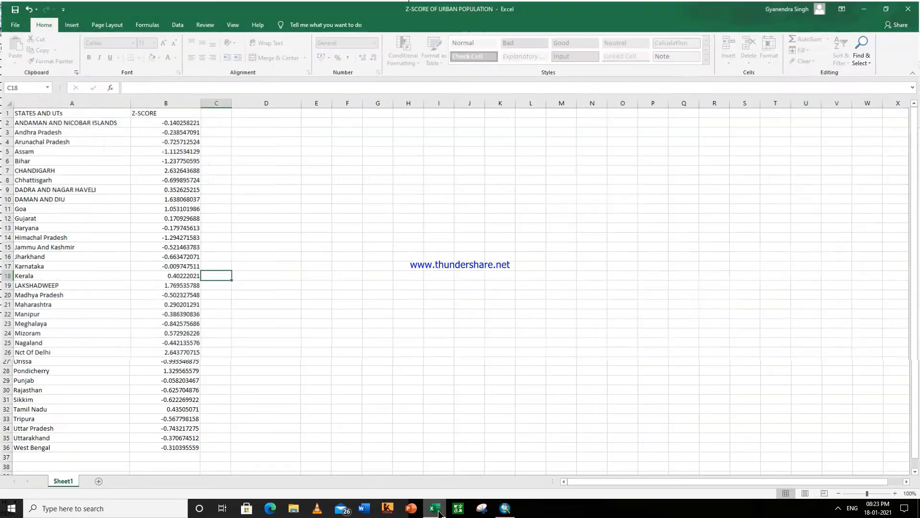
Restore down Excel to compare its state names with the ST_NAME values, then minimize it.
{"action": "left_click", "coordinate": [887, 7]}
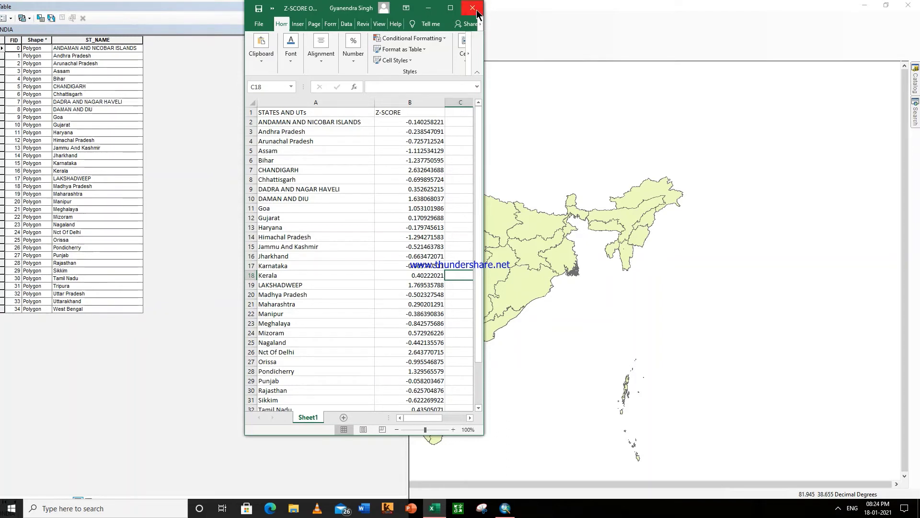
{"action": "left_click", "coordinate": [435, 11]}
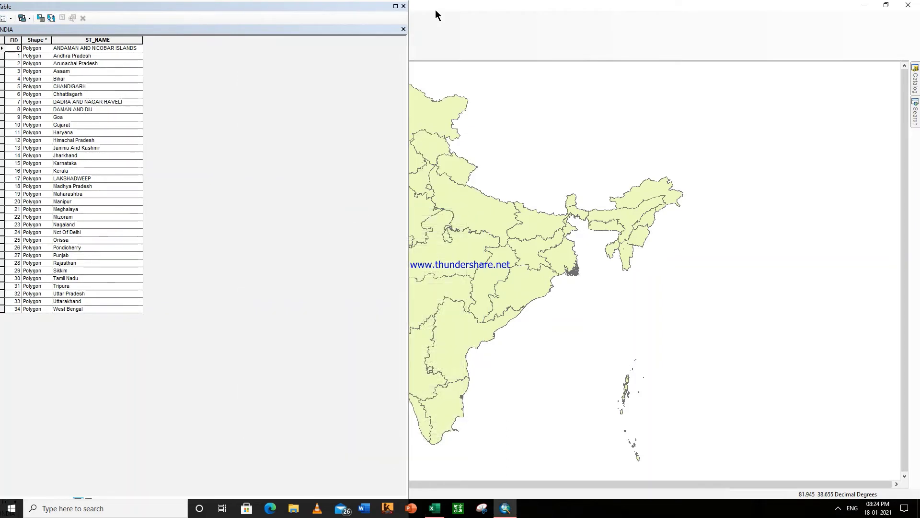
Close the attribute table and join the CSV to INDIA using ST_NAME as the join field.
{"action": "left_click", "coordinate": [403, 6]}
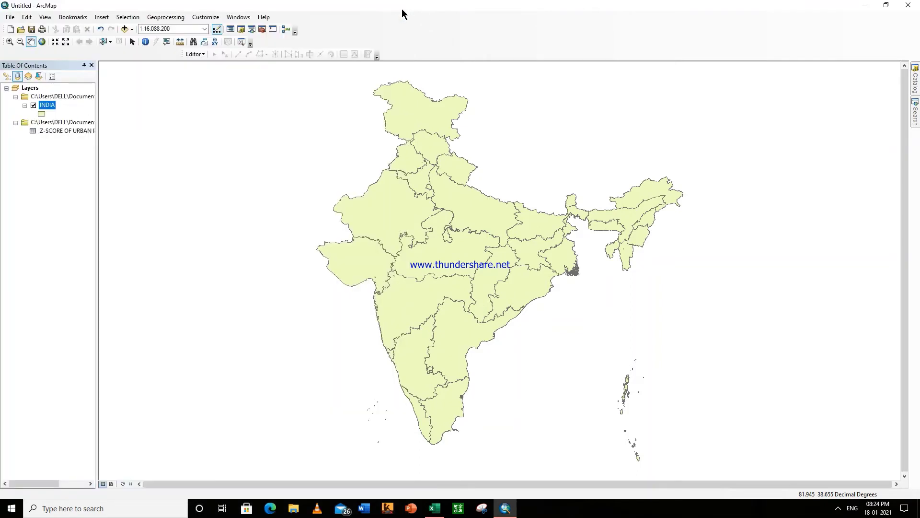
{"action": "right_click", "coordinate": [47, 107]}
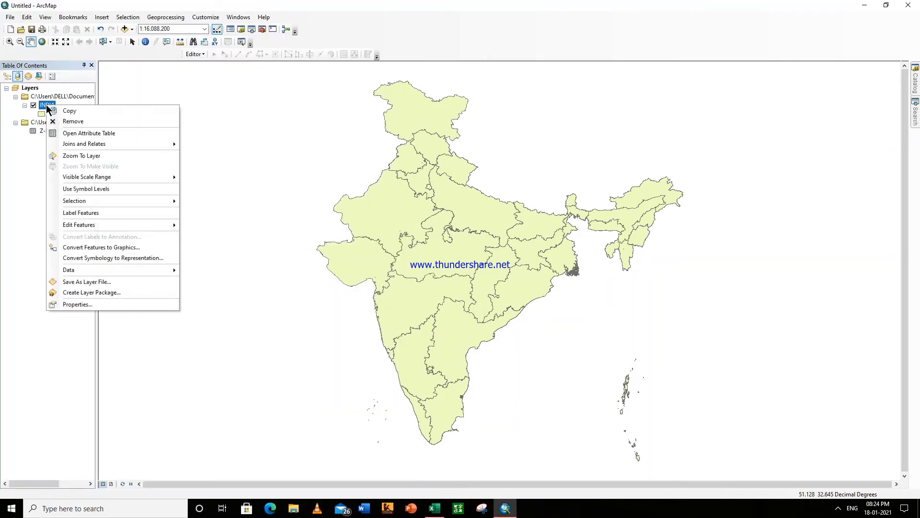
{"action": "left_click", "coordinate": [43, 103]}
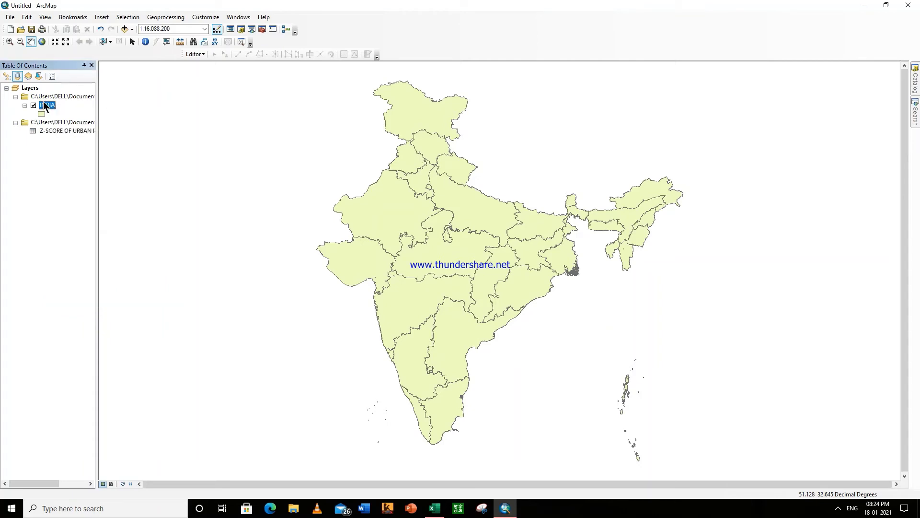
{"action": "key", "text": "Return"}
{"action": "right_click", "coordinate": [48, 109]}
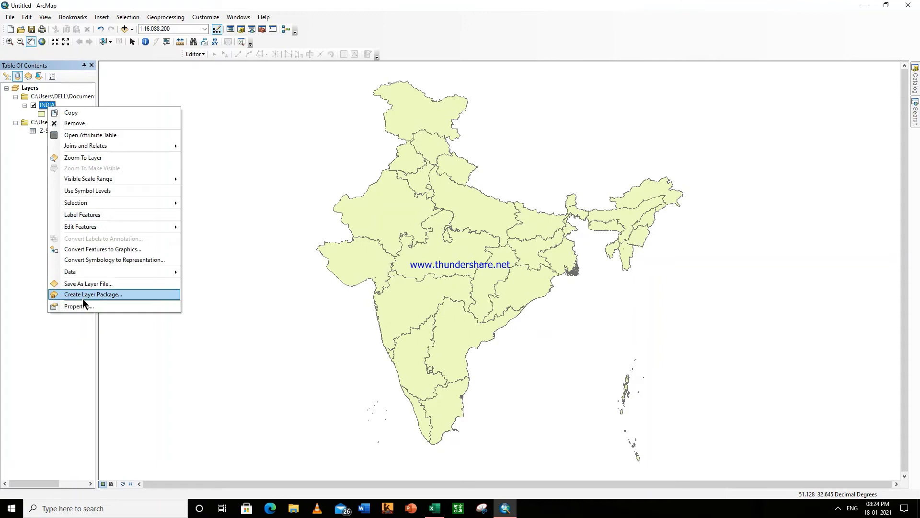
{"action": "mouse_move", "coordinate": [109, 147]}
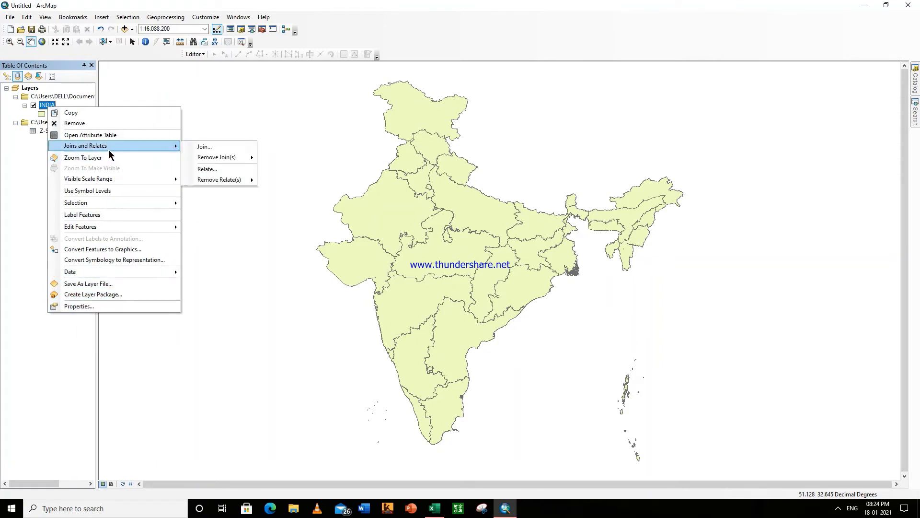
{"action": "left_click", "coordinate": [194, 147]}
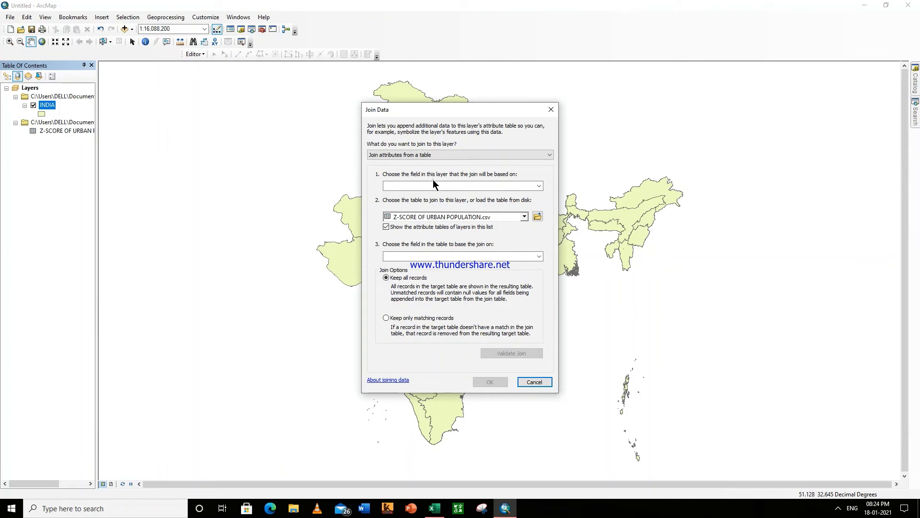
{"action": "left_click", "coordinate": [433, 186]}
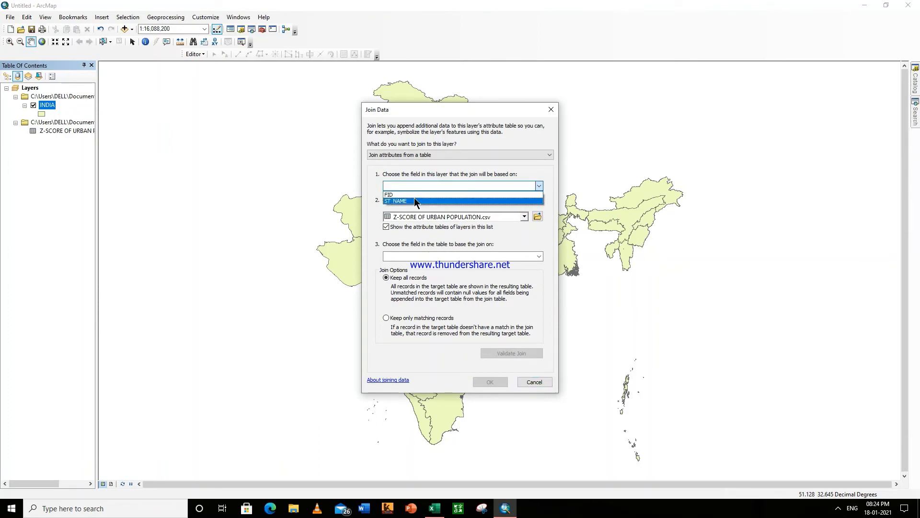
{"action": "left_click", "coordinate": [414, 200]}
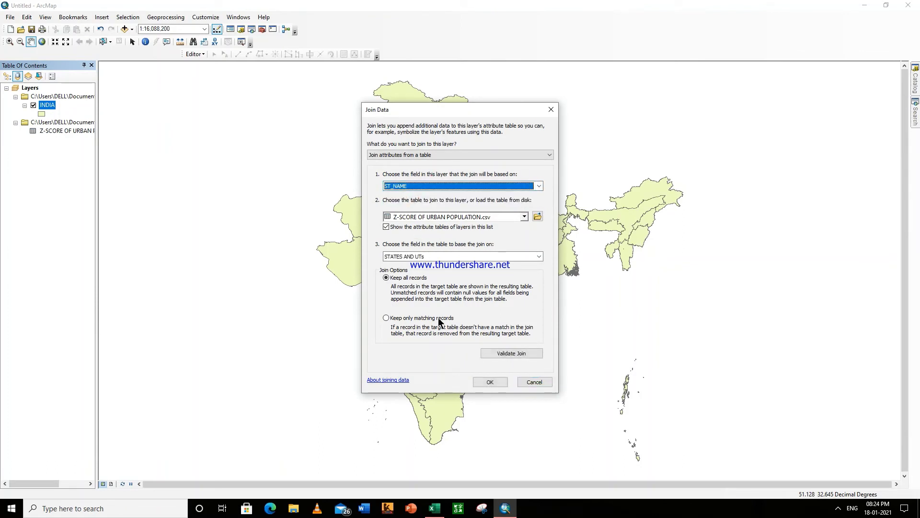
{"action": "left_click", "coordinate": [488, 382]}
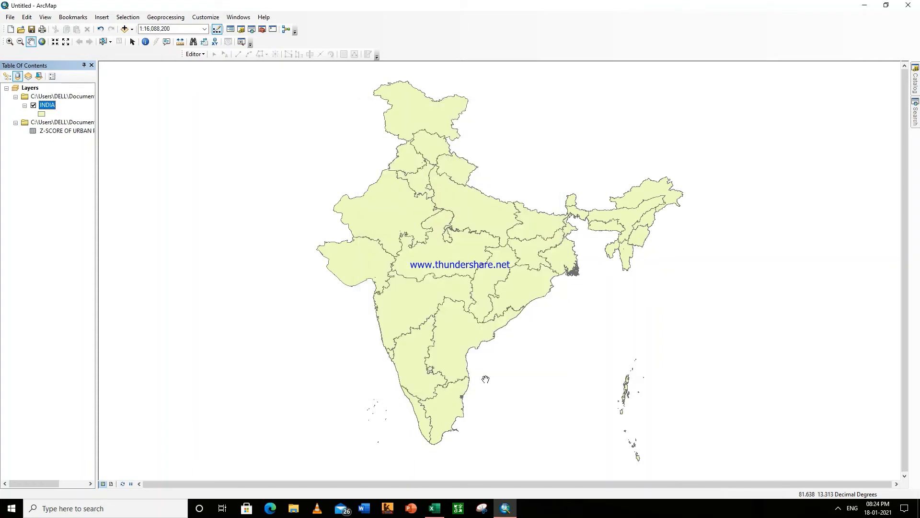
Open the INDIA attribute table to verify the joined Z-SCORE fields, then close it.
{"action": "right_click", "coordinate": [47, 105]}
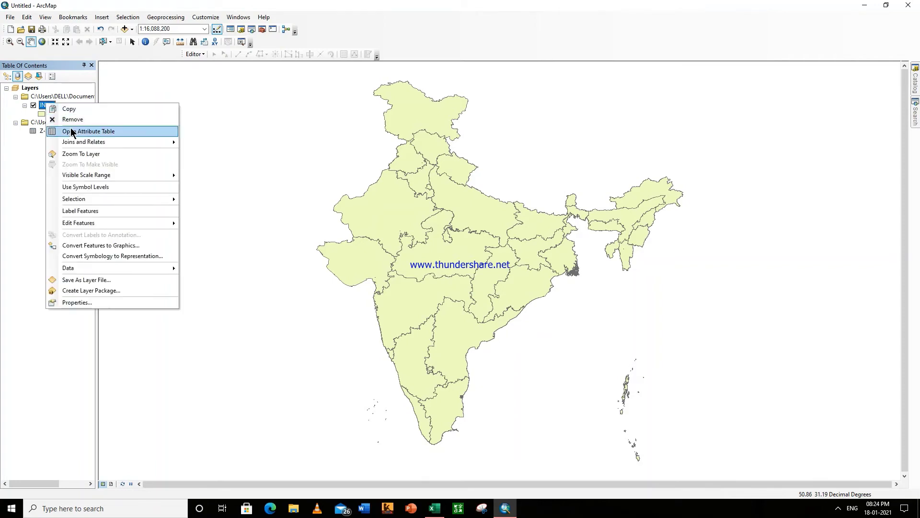
{"action": "left_click", "coordinate": [71, 128]}
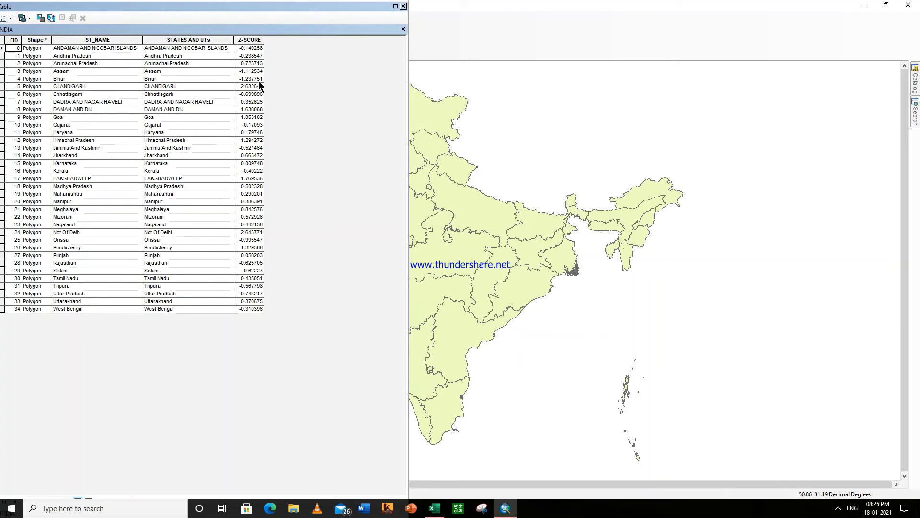
{"action": "left_click", "coordinate": [403, 6]}
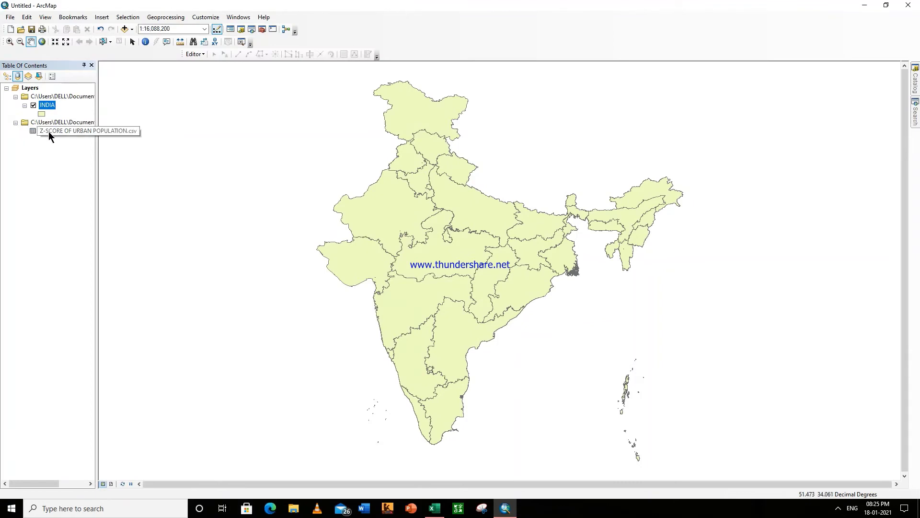
Set INDIA's symbology to Graduated colors on the Z-SCORE field with 3 classes and apply it.
{"action": "right_click", "coordinate": [45, 105]}
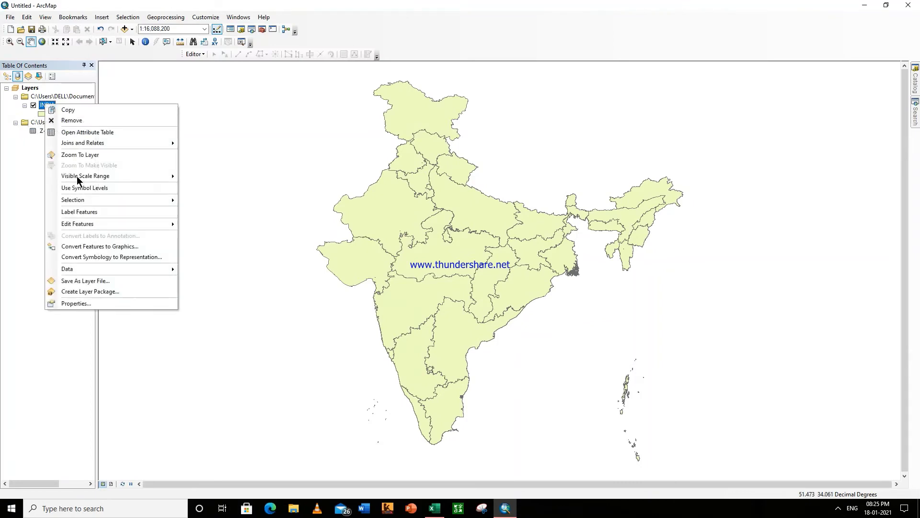
{"action": "left_click", "coordinate": [76, 303]}
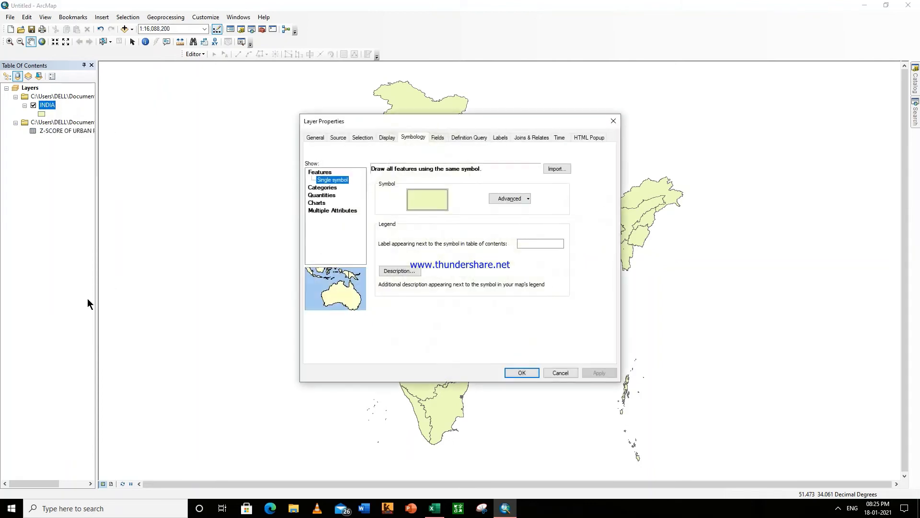
{"action": "left_click", "coordinate": [420, 139]}
{"action": "left_click", "coordinate": [322, 195]}
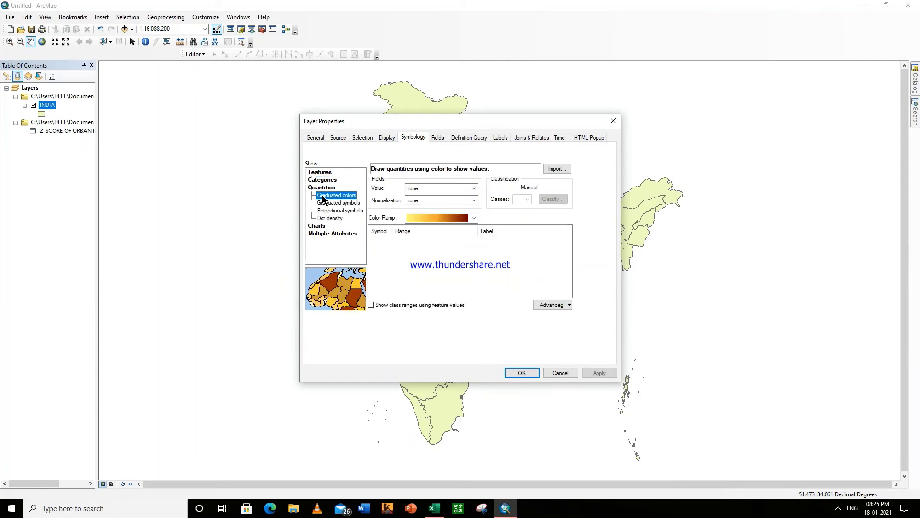
{"action": "left_click", "coordinate": [413, 188]}
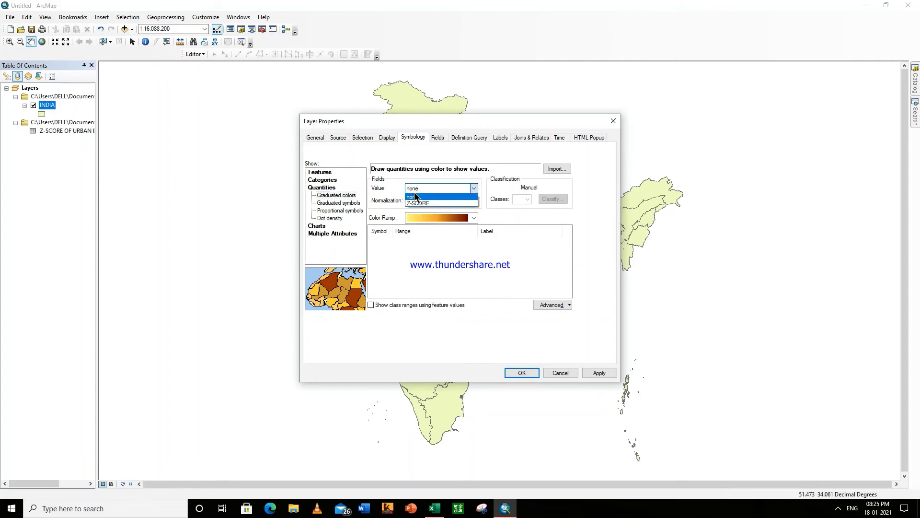
{"action": "left_click", "coordinate": [416, 202]}
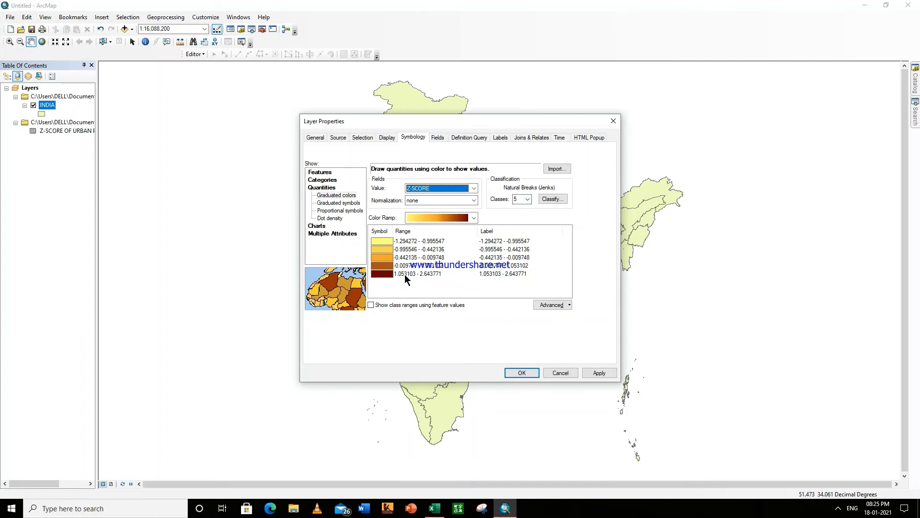
{"action": "left_click", "coordinate": [529, 199]}
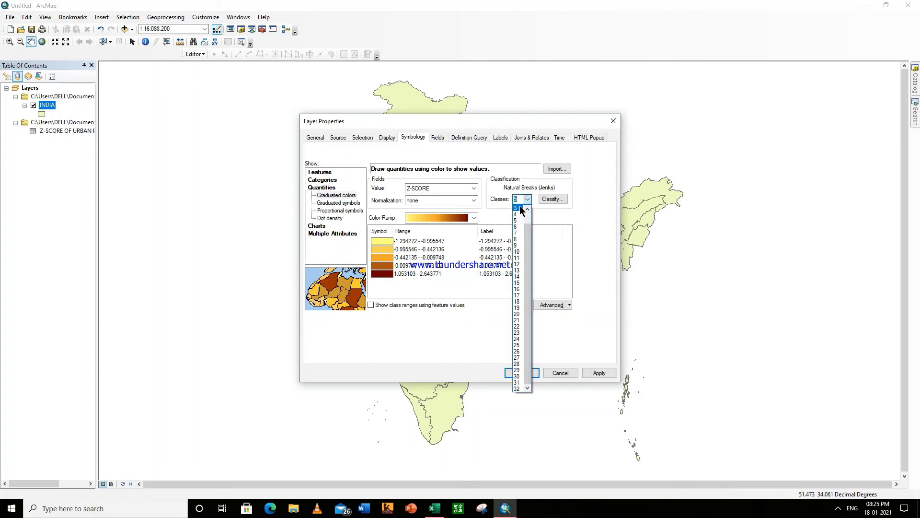
{"action": "left_click", "coordinate": [517, 208]}
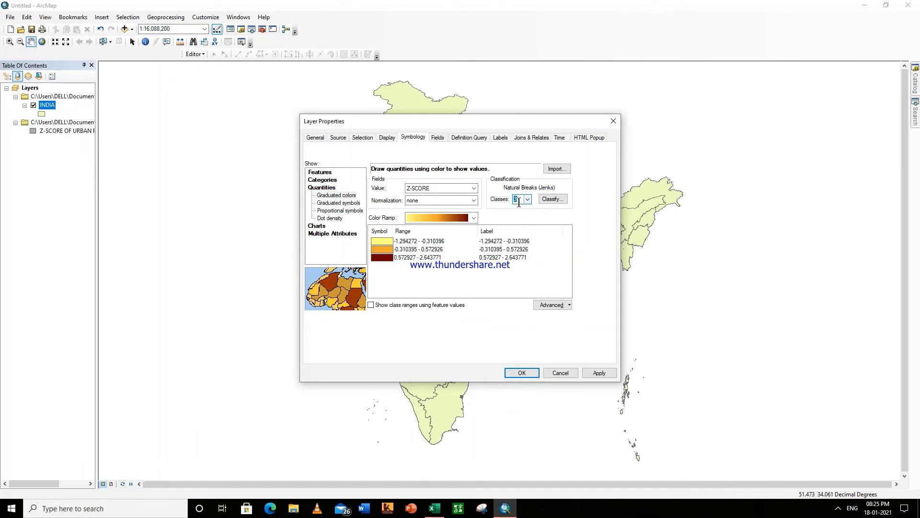
{"action": "left_click", "coordinate": [512, 372]}
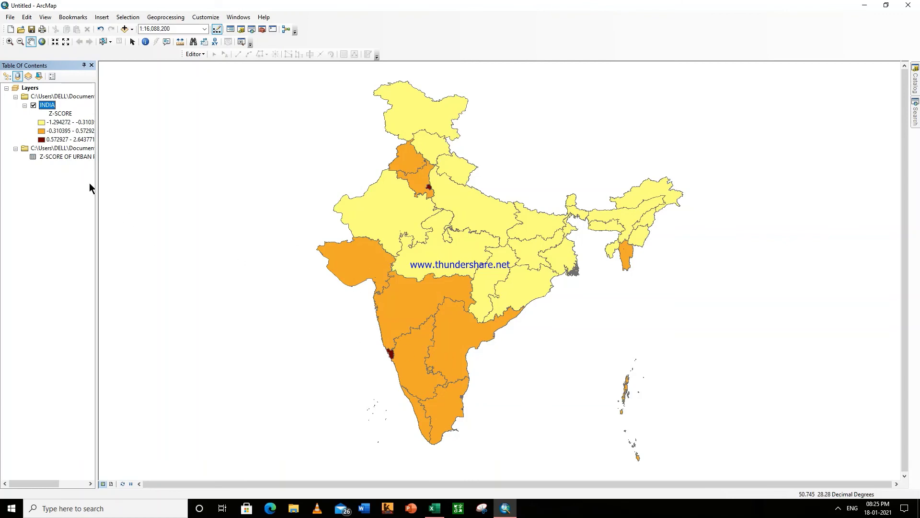
In INDIA's classification, drag the class breaks to -0.334623 and 0.111872.
{"action": "right_click", "coordinate": [50, 105]}
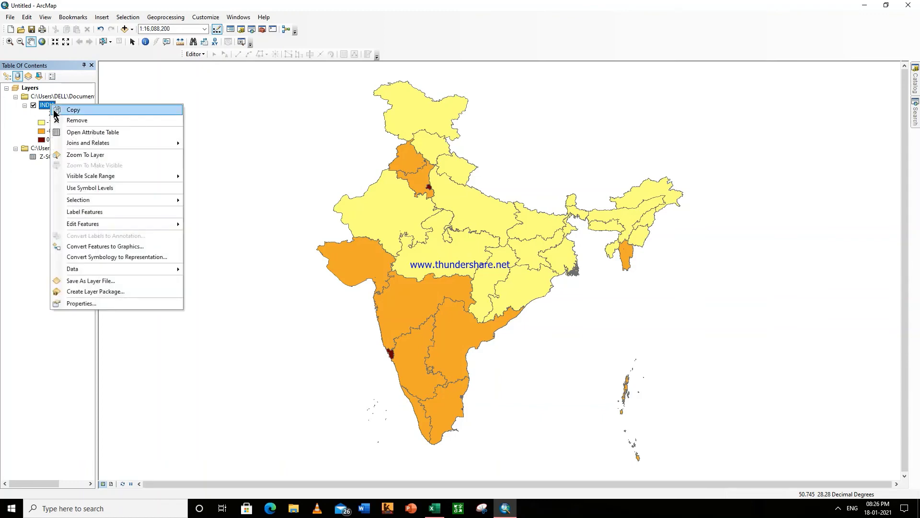
{"action": "left_click", "coordinate": [77, 303]}
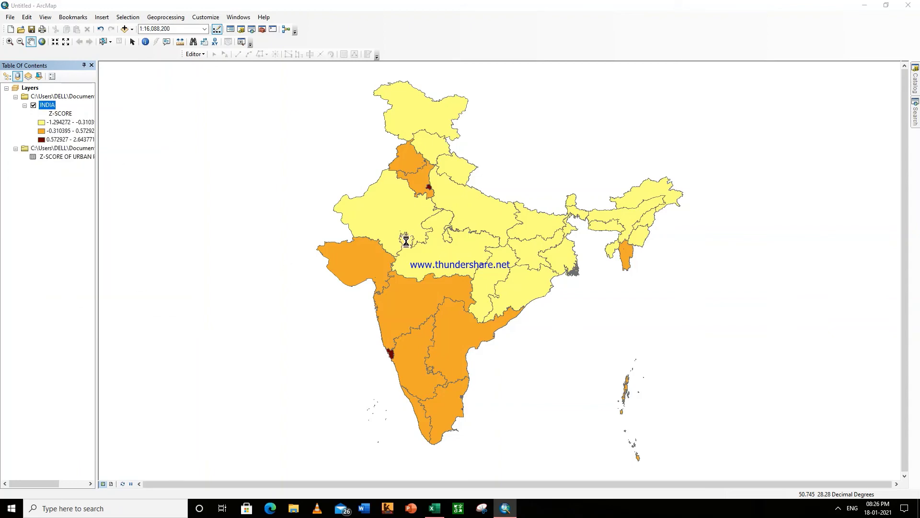
{"action": "left_click", "coordinate": [542, 198]}
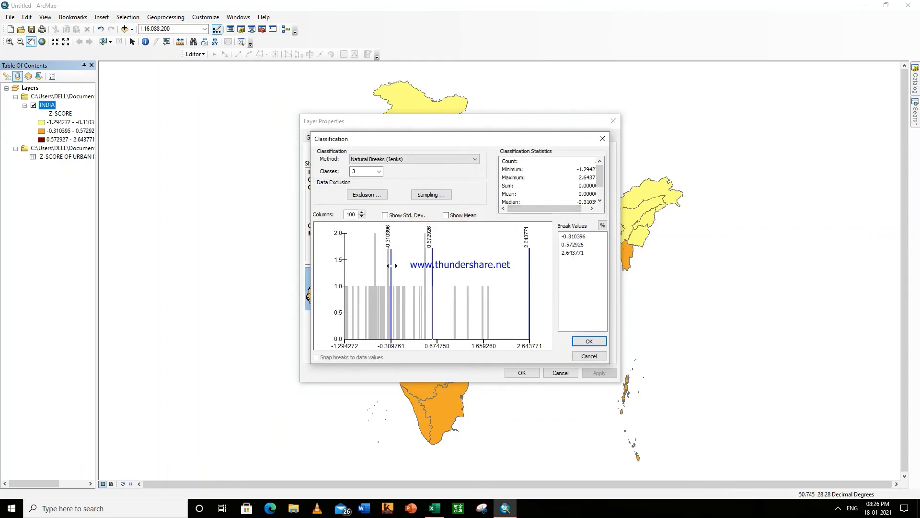
{"action": "left_click_drag", "start_coordinate": [391, 265], "coordinate": [389, 265]}
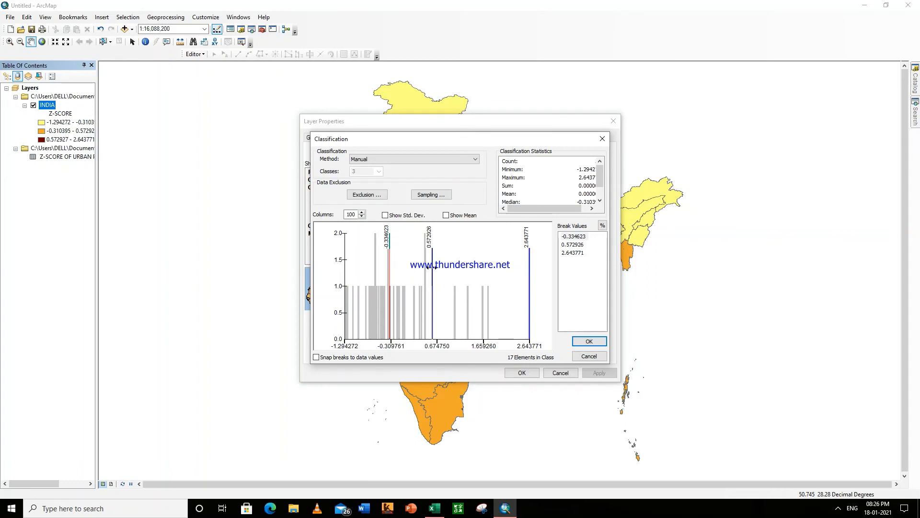
{"action": "left_click", "coordinate": [432, 266]}
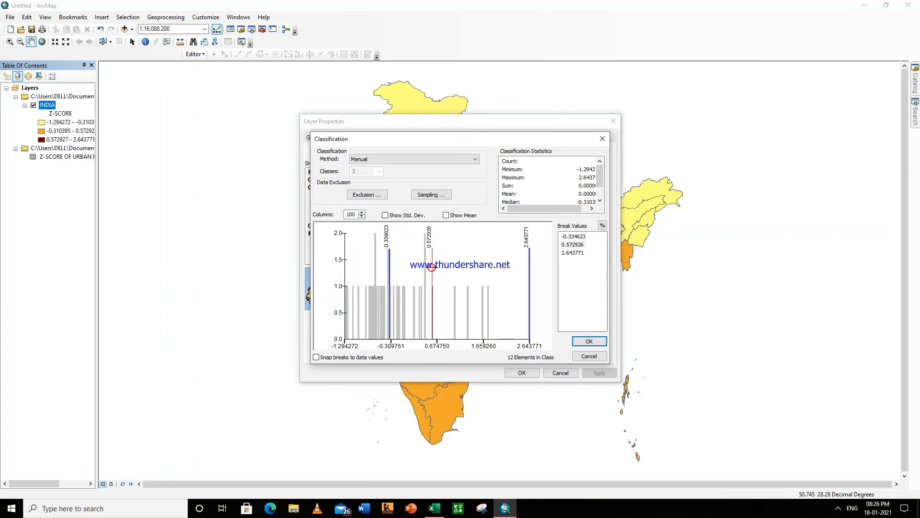
{"action": "left_click_drag", "start_coordinate": [431, 266], "coordinate": [409, 268]}
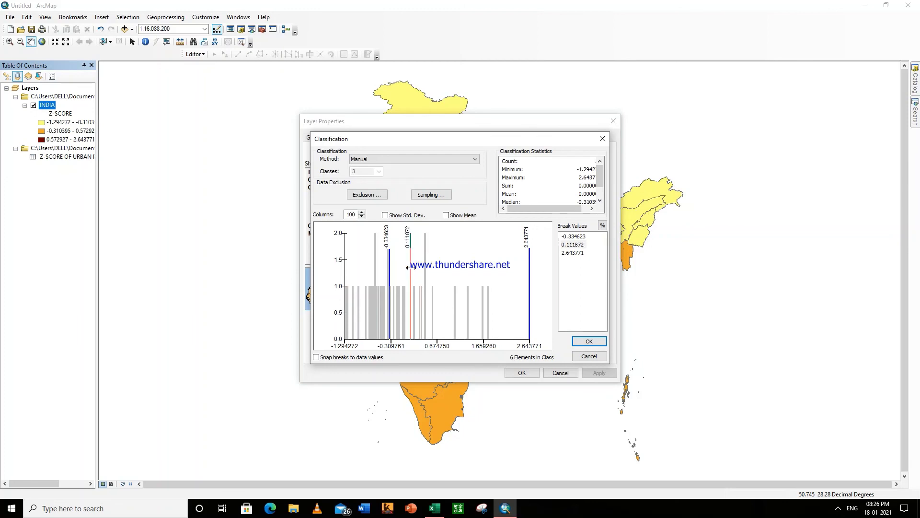
Accept the manual breaks and apply them, redrawing the India map in the revised Z-SCORE classes.
{"action": "left_click", "coordinate": [580, 343]}
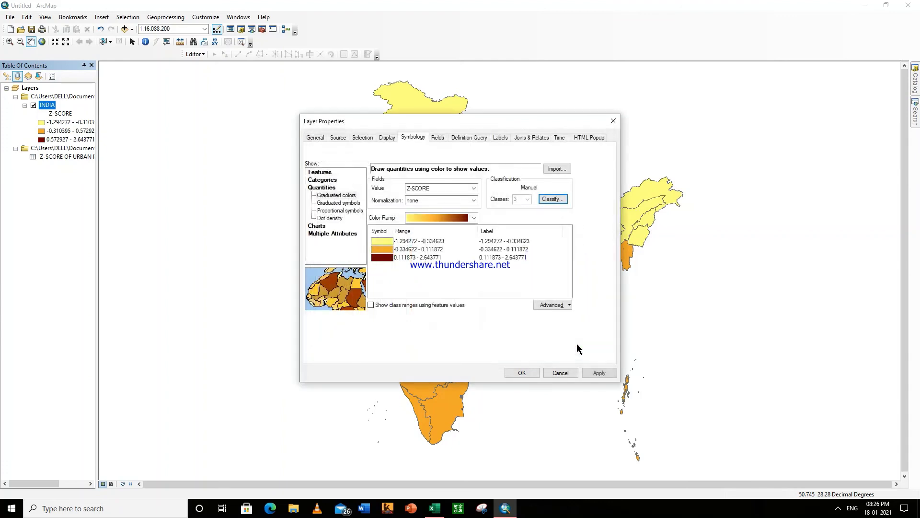
{"action": "left_click", "coordinate": [522, 373]}
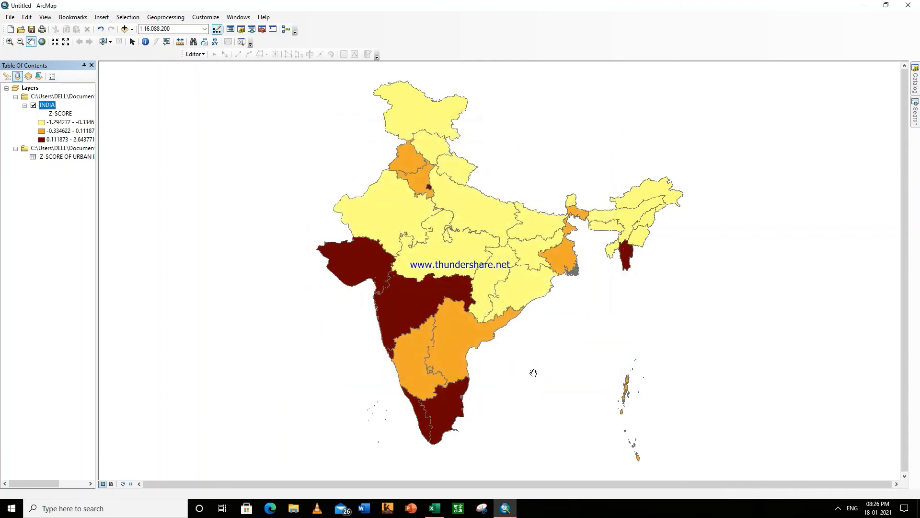